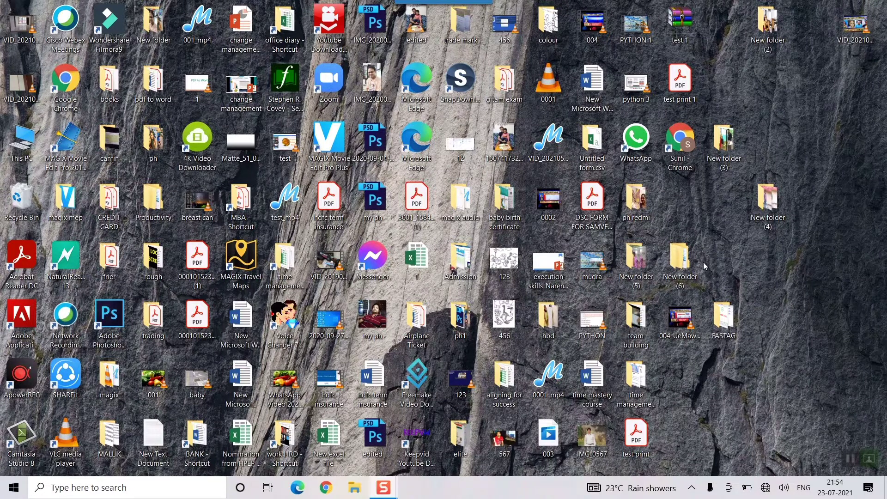
Step: Compress New folder (6), FASTAG and the VID_20210517_183229 video into one zipped folder
{"action": "left_click", "coordinate": [679, 273]}
{"action": "left_click", "coordinate": [719, 312], "text": "ctrl"}
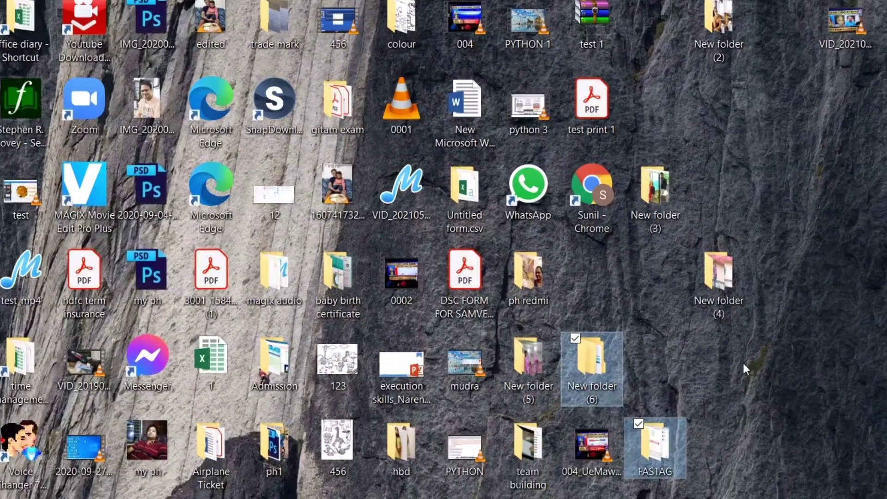
{"action": "left_click", "coordinate": [849, 34], "text": "ctrl"}
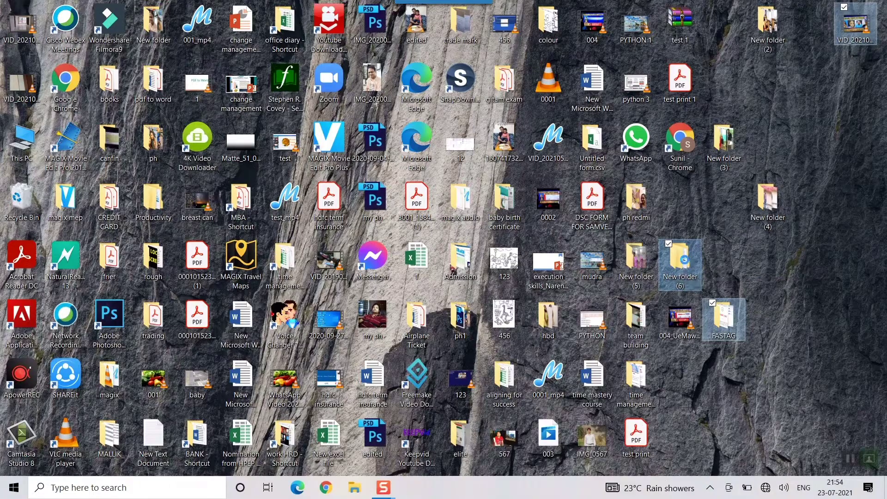
{"action": "right_click", "coordinate": [599, 364]}
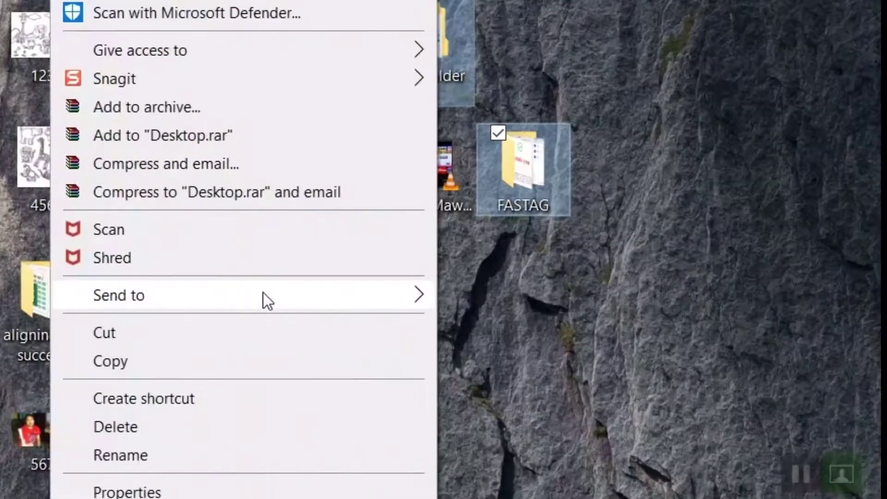
{"action": "mouse_move", "coordinate": [592, 371]}
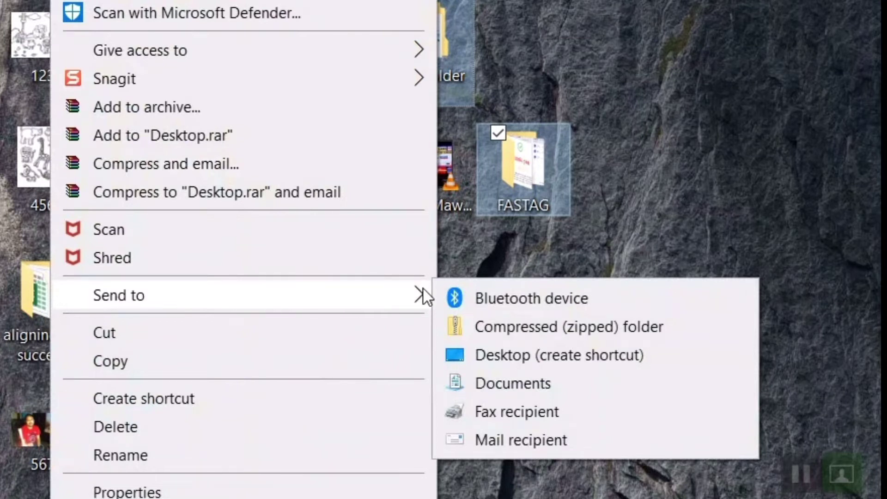
{"action": "left_click", "coordinate": [504, 331]}
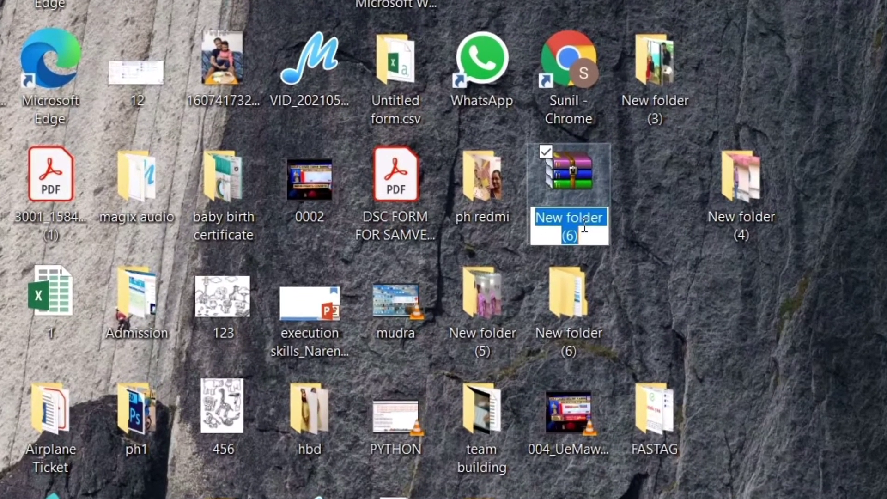
Step: Name the new zip archive 'Test 2'
{"action": "type", "text": "Test 2"}
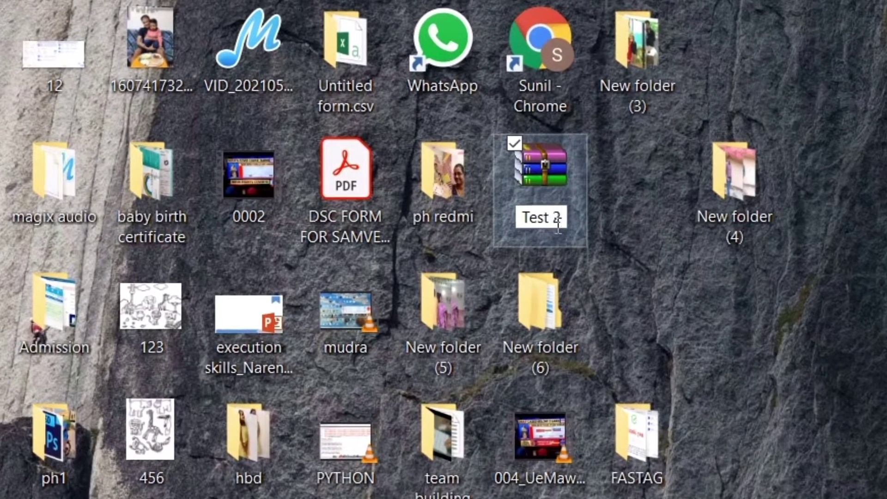
{"action": "key", "text": "Return"}
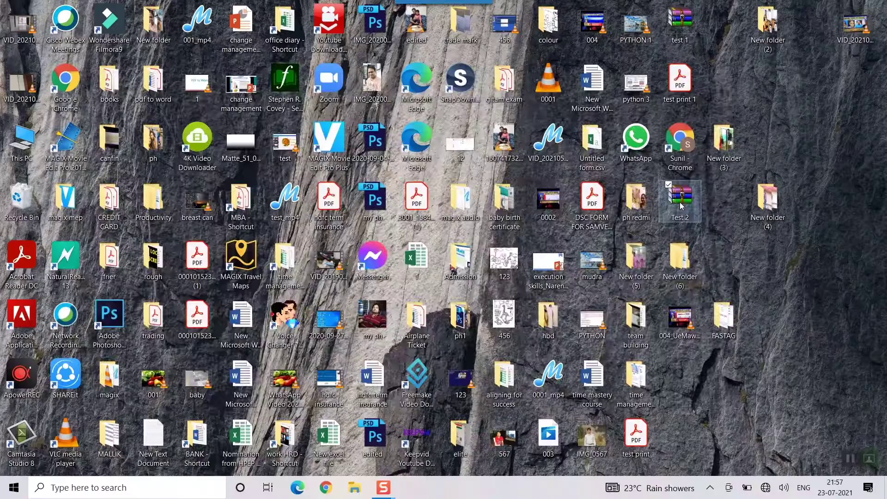
Step: Open Test 2.zip in WinRAR and move its window down and to the left
{"action": "double_click", "coordinate": [510, 177]}
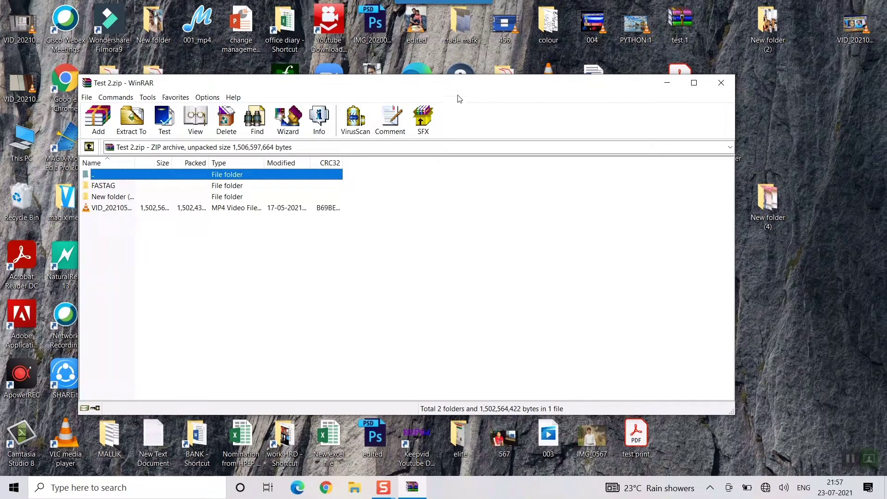
{"action": "left_click_drag", "start_coordinate": [450, 92], "coordinate": [319, 262]}
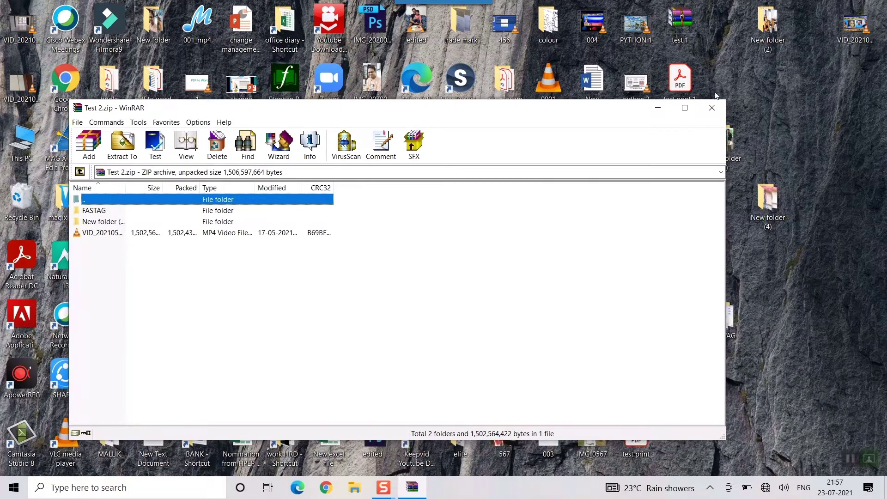
Step: Close WinRAR and compare the three originals' 1.40 GB size with the Test 2 archive's size
{"action": "left_click", "coordinate": [711, 107]}
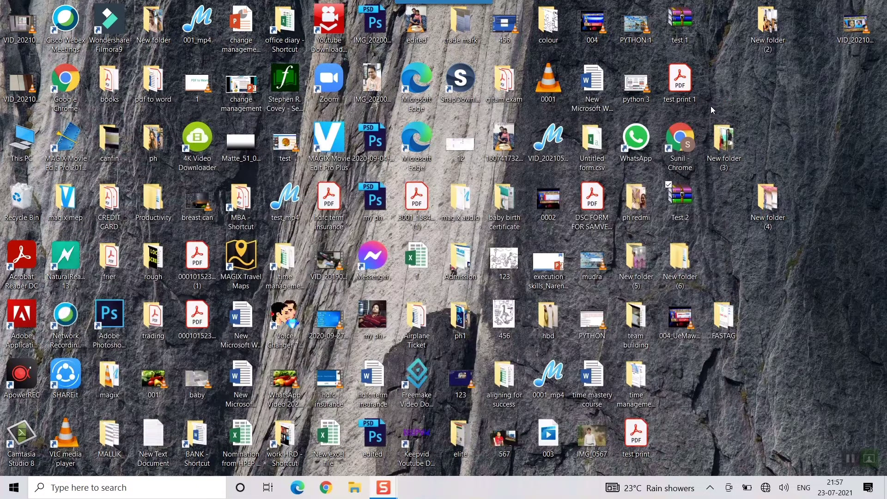
{"action": "left_click_drag", "start_coordinate": [747, 347], "coordinate": [698, 259]}
{"action": "left_click", "coordinate": [860, 35], "text": "ctrl"}
{"action": "right_click", "coordinate": [859, 35]}
{"action": "left_click", "coordinate": [713, 348]}
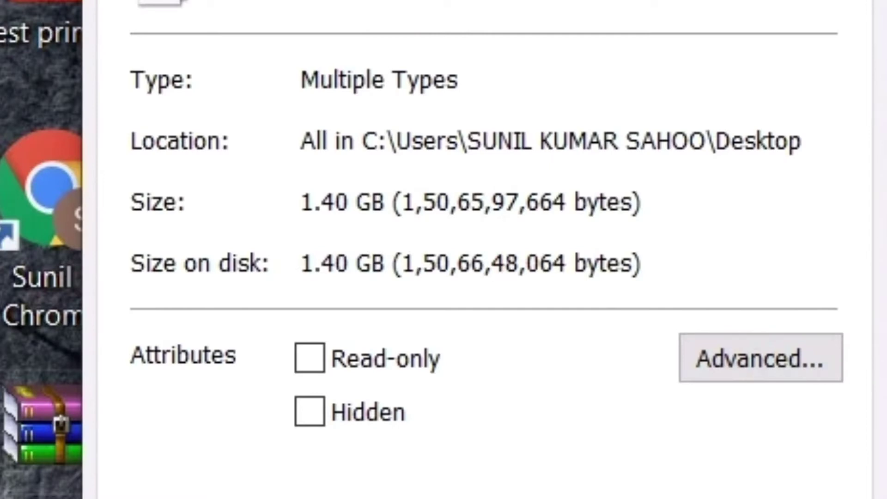
{"action": "key", "text": "Escape"}
{"action": "right_click", "coordinate": [688, 198]}
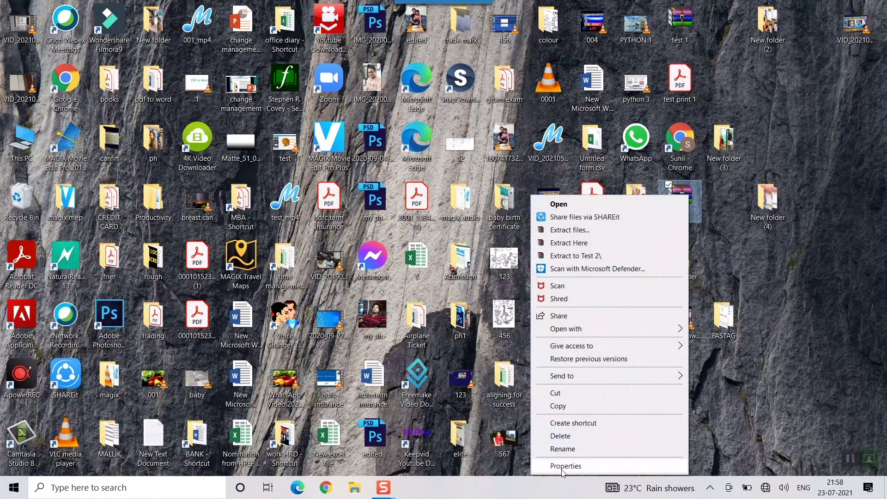
{"action": "left_click", "coordinate": [563, 466]}
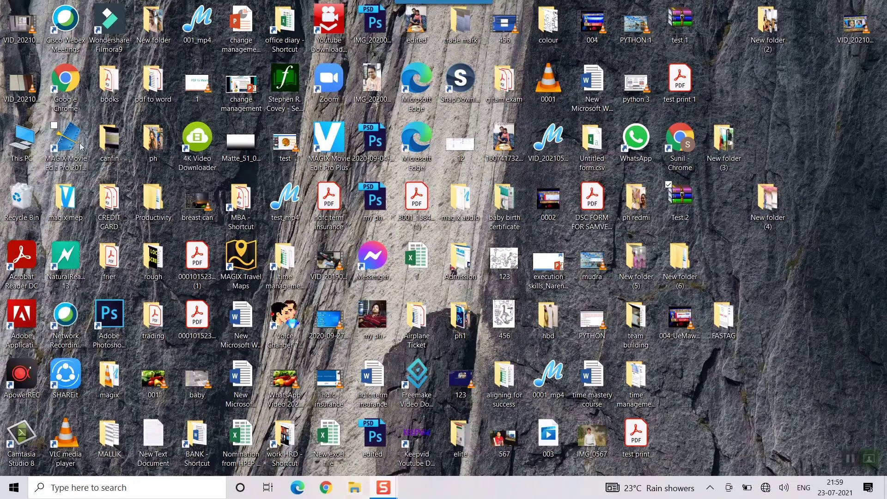
Step: Open the New Volume (E:) drive from This PC
{"action": "double_click", "coordinate": [22, 139]}
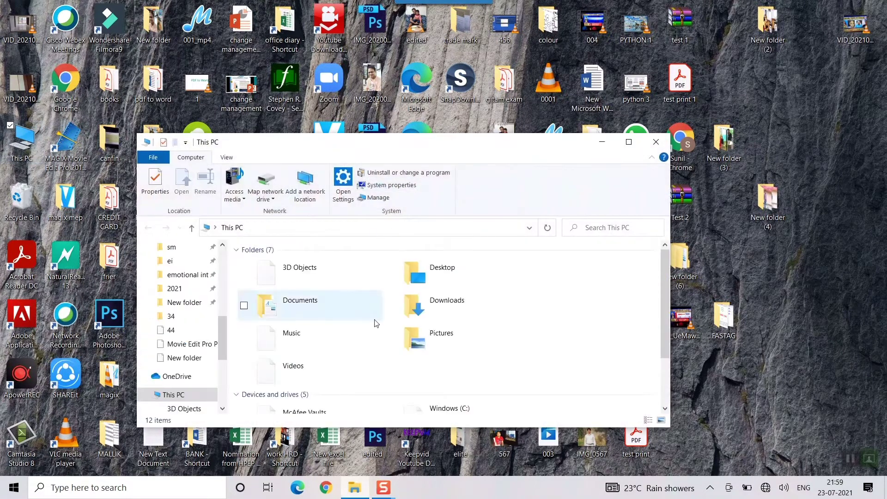
{"action": "scroll", "coordinate": [475, 297], "scroll_direction": "down", "scroll_amount": 2}
{"action": "double_click", "coordinate": [476, 355]}
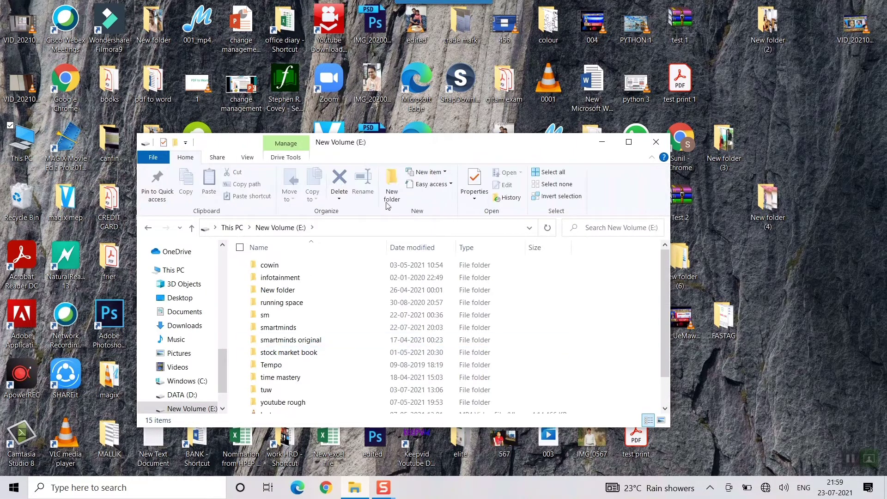
{"action": "left_click_drag", "start_coordinate": [411, 143], "coordinate": [453, 82]}
{"action": "scroll", "coordinate": [349, 327], "scroll_direction": "down", "scroll_amount": 1}
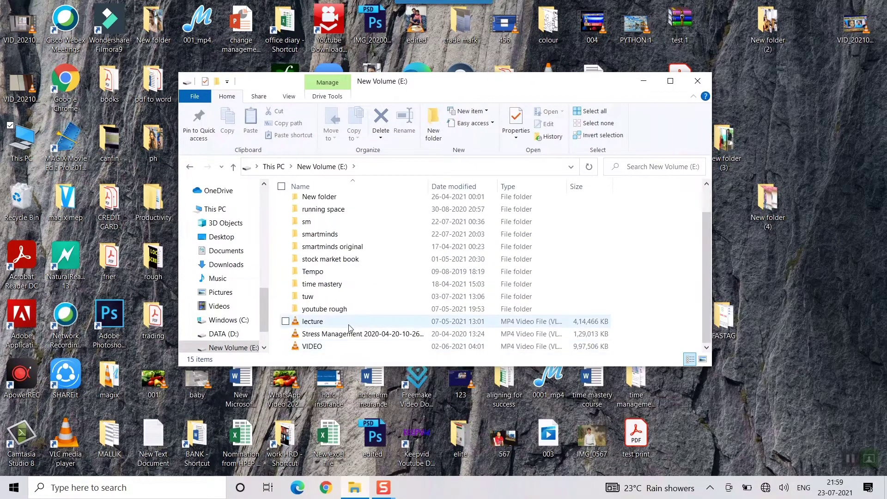
{"action": "scroll", "coordinate": [356, 321], "scroll_direction": "up", "scroll_amount": 1}
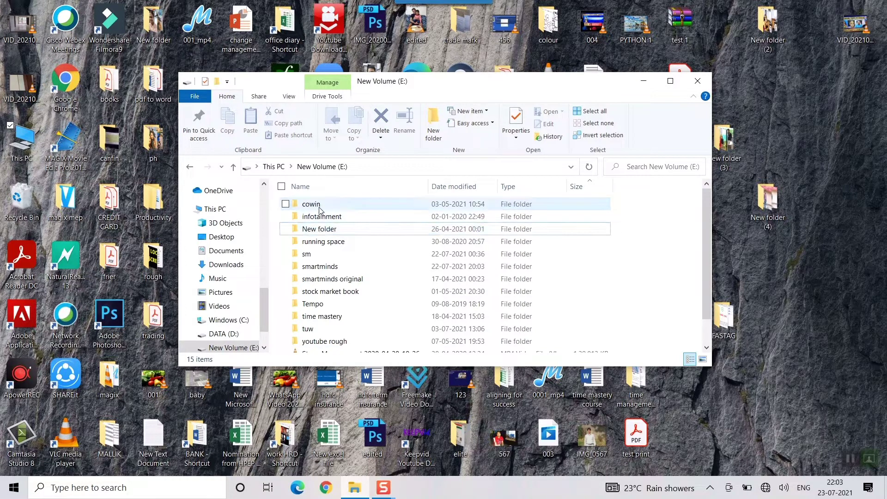
Step: Select cowin, infotainment, New folder and the Stress Management video on drive E:
{"action": "left_click", "coordinate": [320, 207]}
{"action": "left_click", "coordinate": [321, 215], "text": "ctrl"}
{"action": "left_click", "coordinate": [324, 229], "text": "ctrl"}
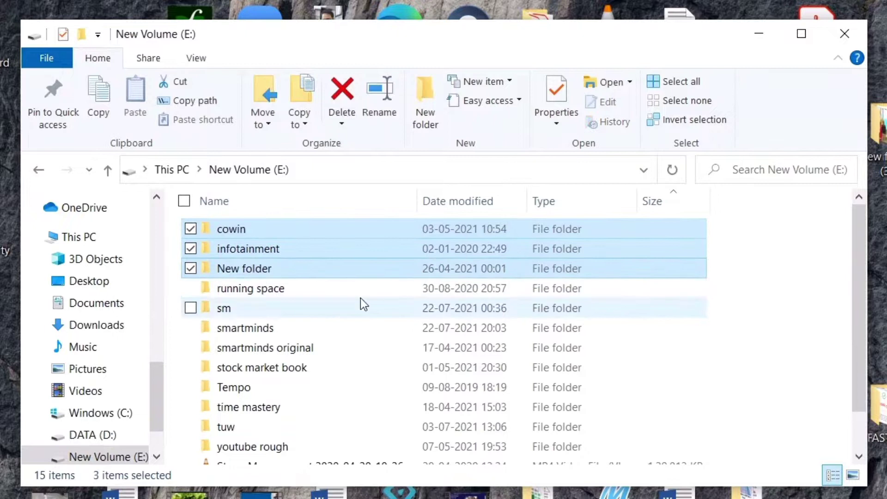
{"action": "scroll", "coordinate": [362, 299], "scroll_direction": "down", "scroll_amount": 1}
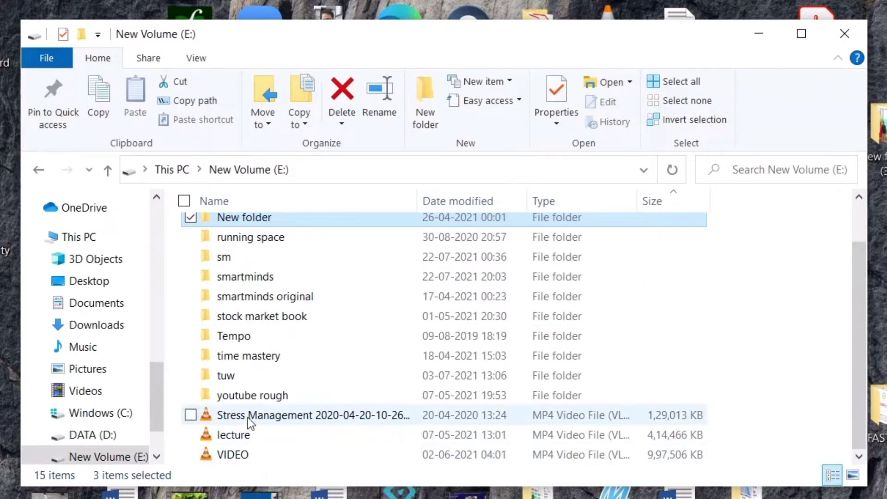
{"action": "left_click", "coordinate": [234, 416], "text": "ctrl"}
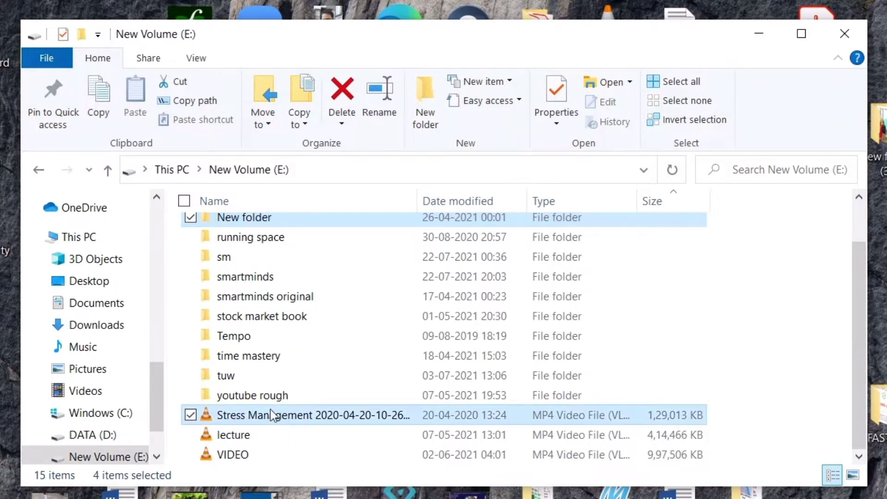
{"action": "scroll", "coordinate": [270, 406], "scroll_direction": "up", "scroll_amount": 1}
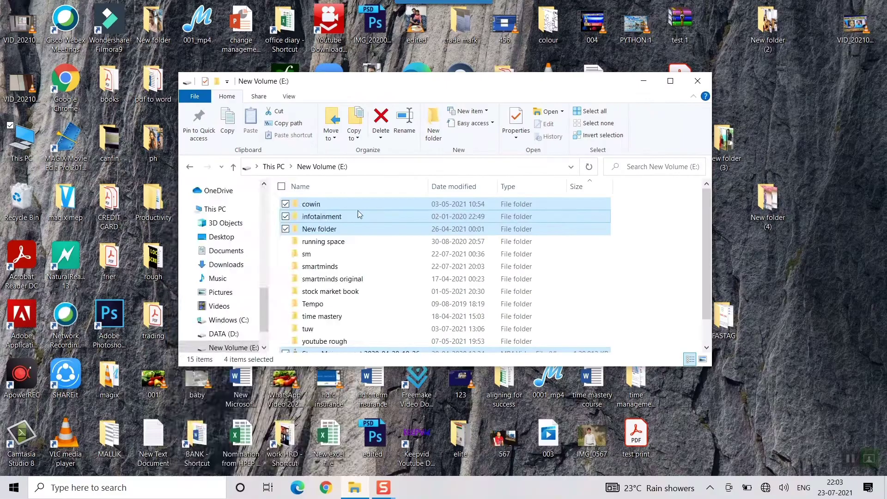
Step: Compress the four selected E: items into a zip archive
{"action": "right_click", "coordinate": [303, 247]}
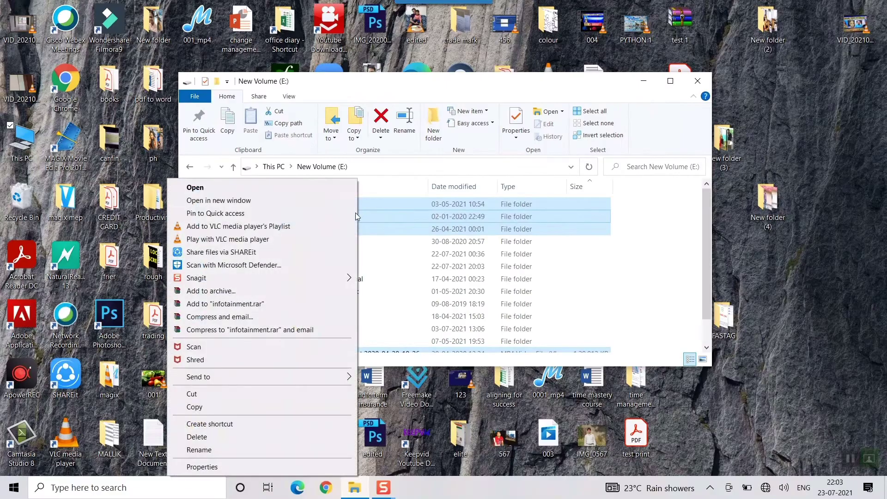
{"action": "right_click", "coordinate": [401, 211]}
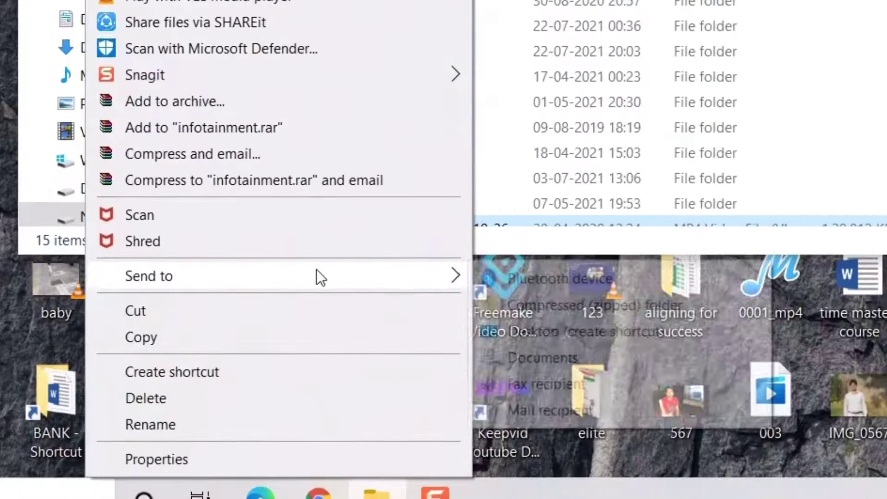
{"action": "mouse_move", "coordinate": [351, 376]}
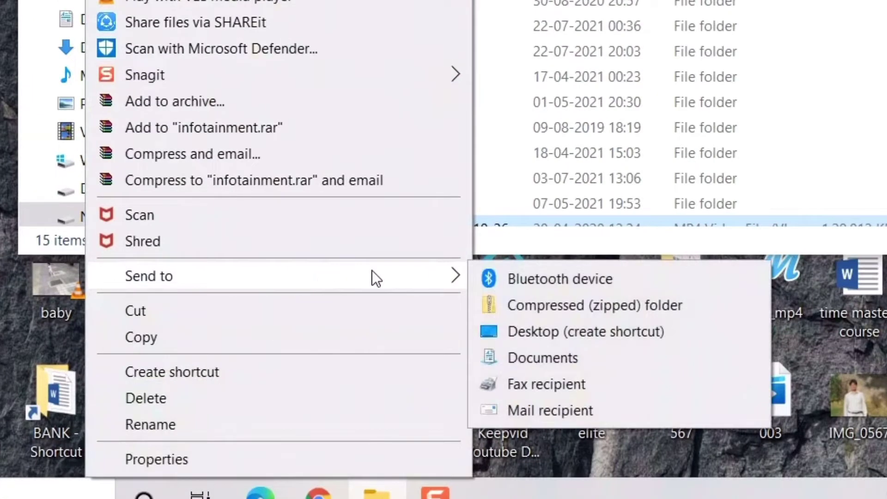
{"action": "left_click", "coordinate": [537, 305]}
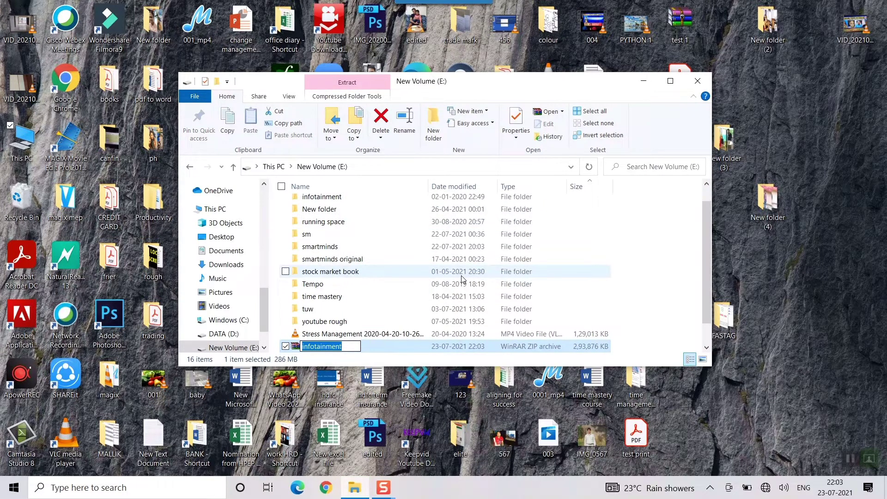
Step: Rename the new infotainment archive to test3 and open it in WinRAR
{"action": "scroll", "coordinate": [463, 277], "scroll_direction": "down", "scroll_amount": 1}
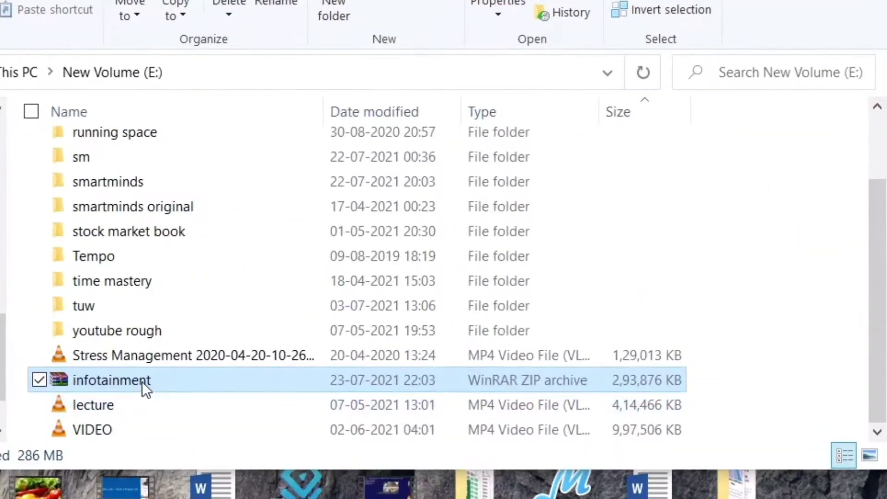
{"action": "scroll", "coordinate": [114, 403], "scroll_direction": "up", "scroll_amount": 1}
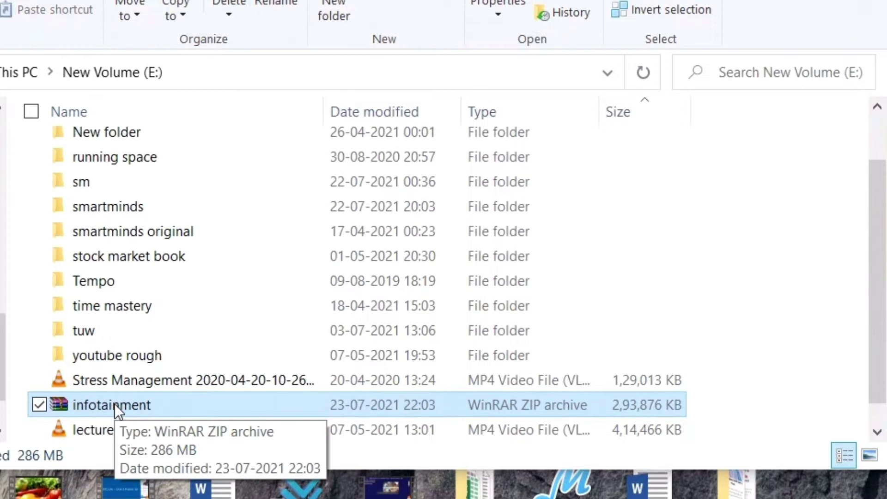
{"action": "scroll", "coordinate": [112, 404], "scroll_direction": "up", "scroll_amount": 1}
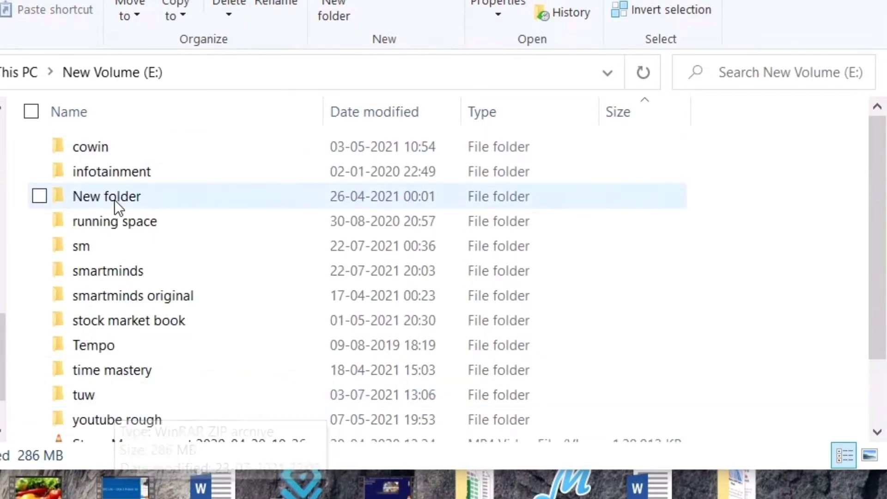
{"action": "scroll", "coordinate": [127, 171], "scroll_direction": "down", "scroll_amount": 1}
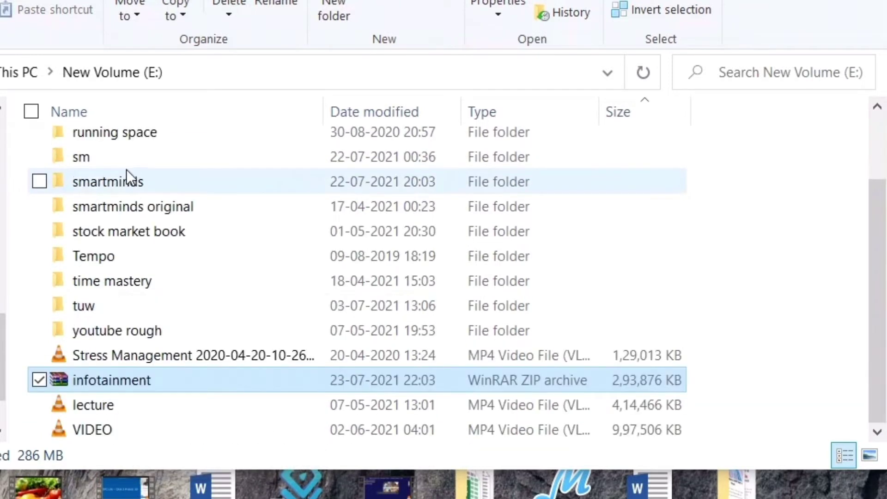
{"action": "right_click", "coordinate": [126, 383]}
{"action": "left_click", "coordinate": [60, 331]}
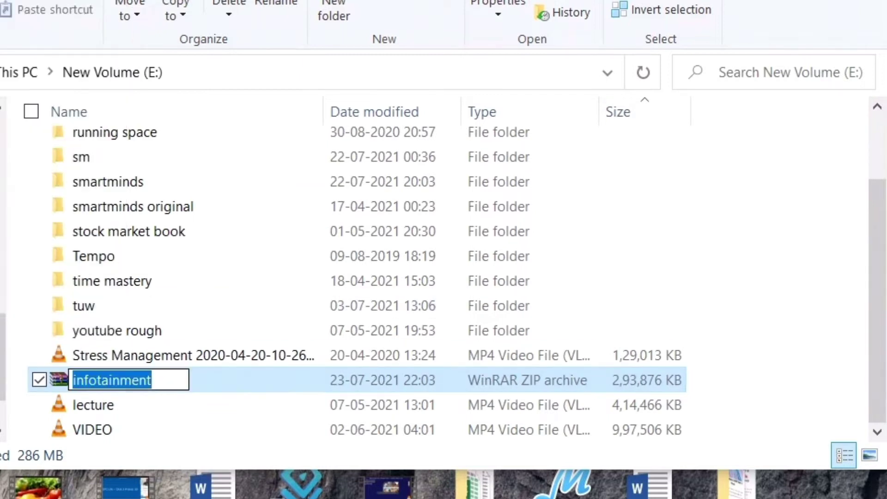
{"action": "type", "text": "tewa"}
{"action": "key", "text": "BackSpace"}
{"action": "key", "text": "BackSpace"}
{"action": "type", "text": "st3"}
{"action": "key", "text": "Return"}
{"action": "left_click", "coordinate": [95, 389]}
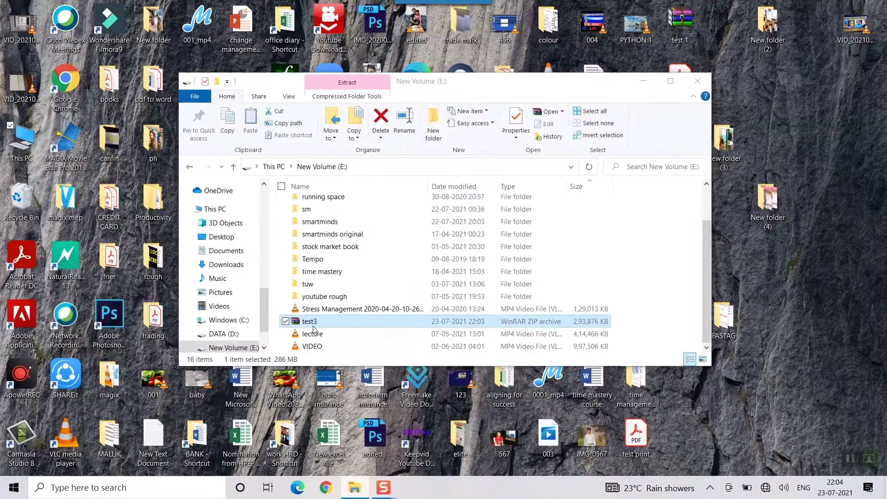
{"action": "double_click", "coordinate": [314, 325]}
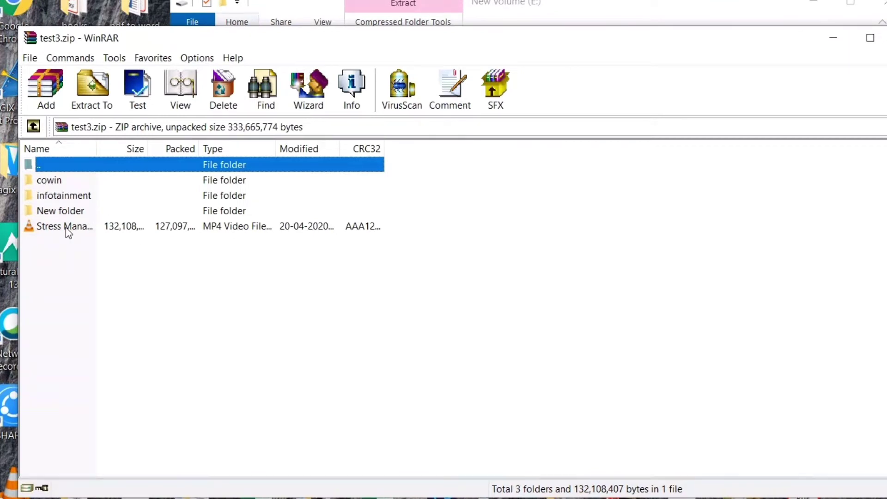
Step: Clear the selection in the test3.zip file listing after reviewing its contents
{"action": "left_click", "coordinate": [89, 250]}
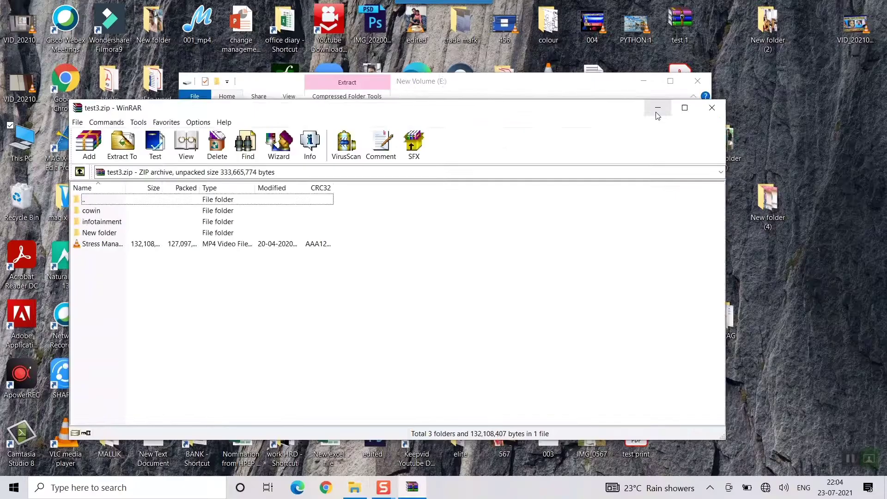
{"action": "left_click", "coordinate": [830, 45]}
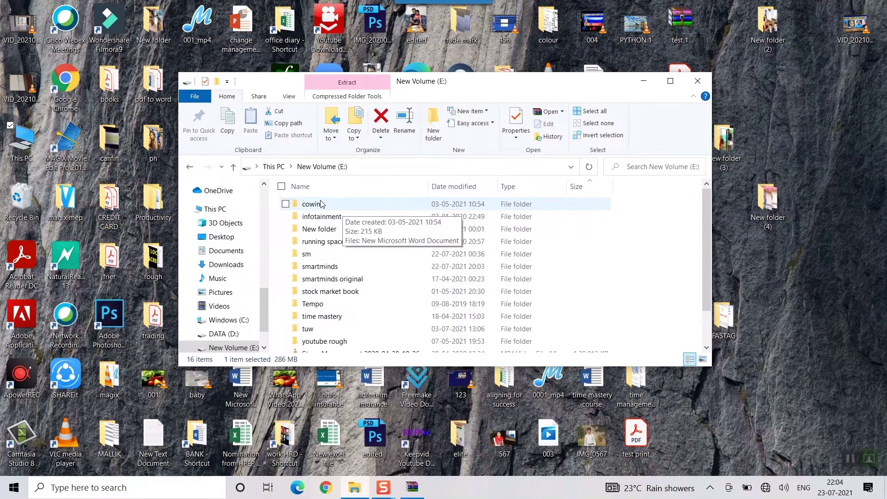
{"action": "left_click", "coordinate": [319, 204], "text": "ctrl"}
{"action": "left_click", "coordinate": [317, 216], "text": "ctrl"}
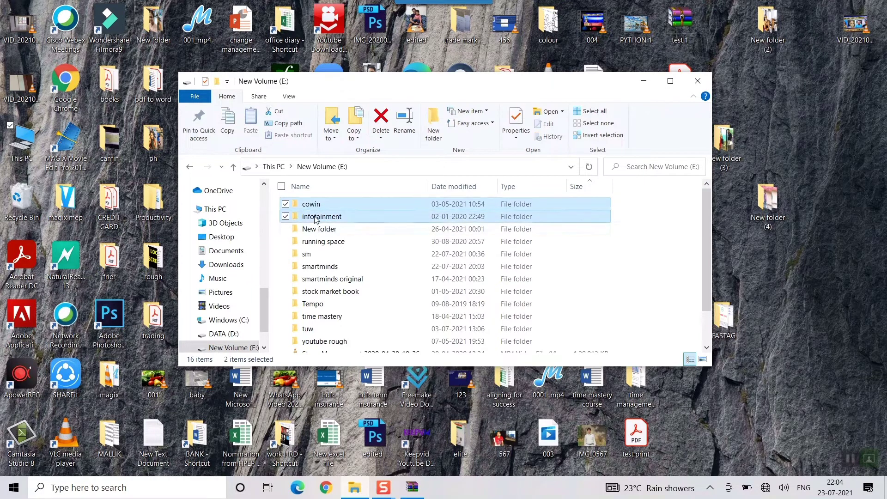
{"action": "left_click", "coordinate": [313, 231], "text": "ctrl"}
{"action": "scroll", "coordinate": [370, 247], "scroll_direction": "down", "scroll_amount": 2}
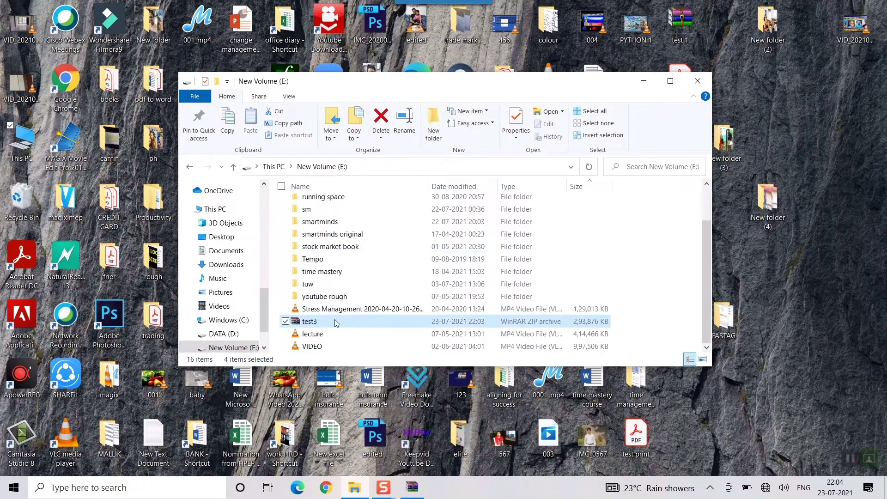
{"action": "left_click", "coordinate": [320, 309], "text": "ctrl"}
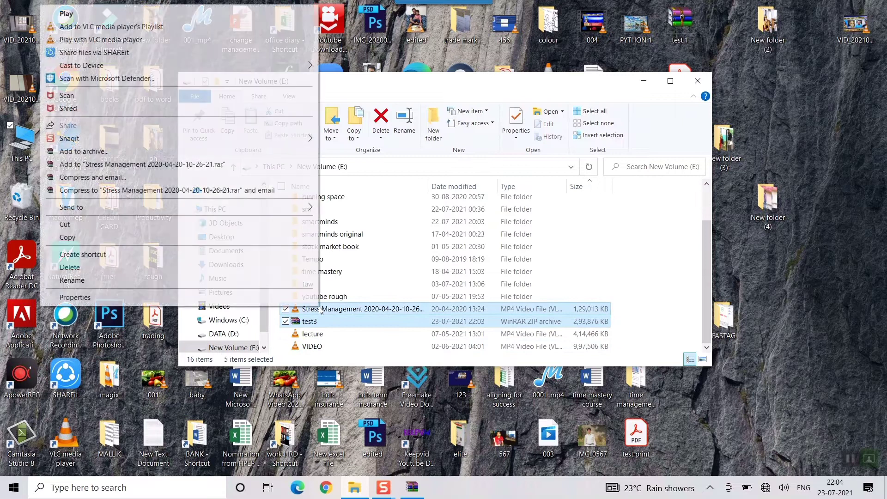
{"action": "left_click", "coordinate": [318, 322], "text": "ctrl"}
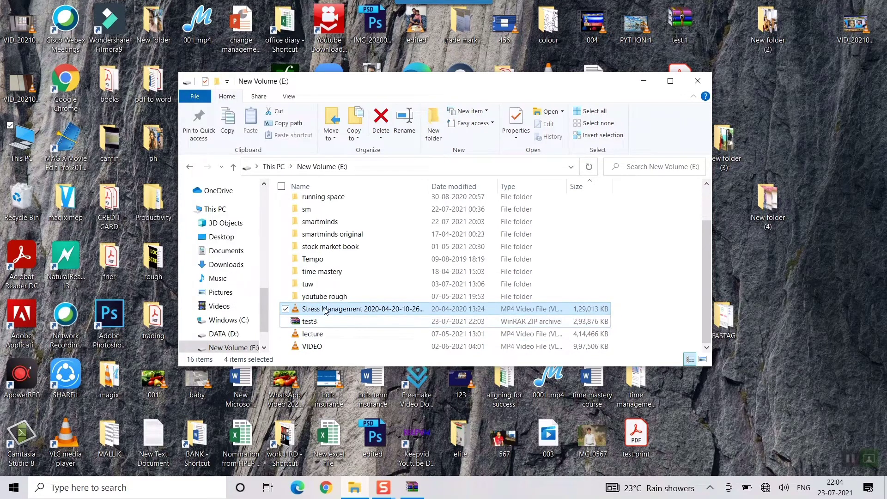
{"action": "right_click", "coordinate": [326, 310]}
{"action": "left_click", "coordinate": [245, 299]}
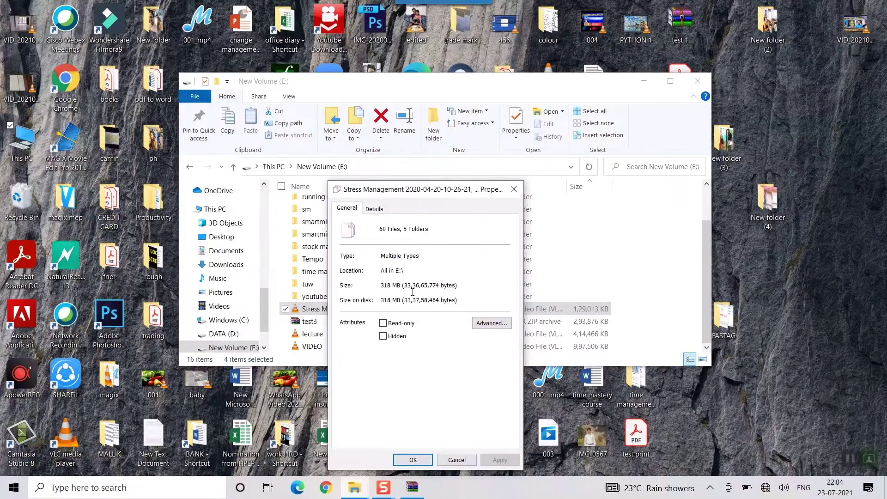
{"action": "key", "text": "Escape"}
{"action": "right_click", "coordinate": [310, 321]}
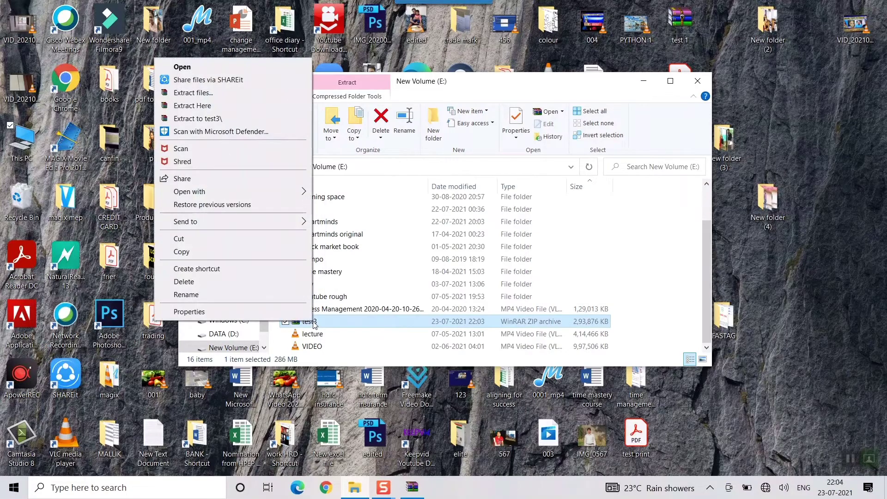
{"action": "left_click", "coordinate": [206, 312]}
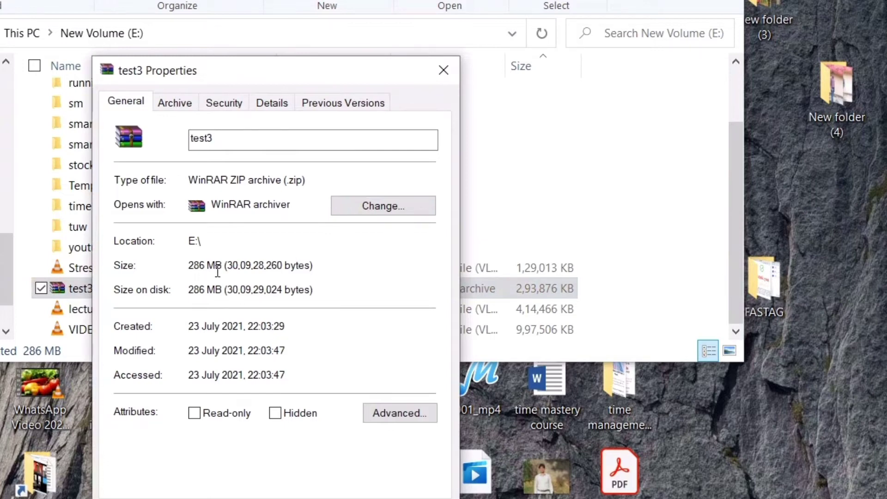
{"action": "left_click", "coordinate": [328, 498]}
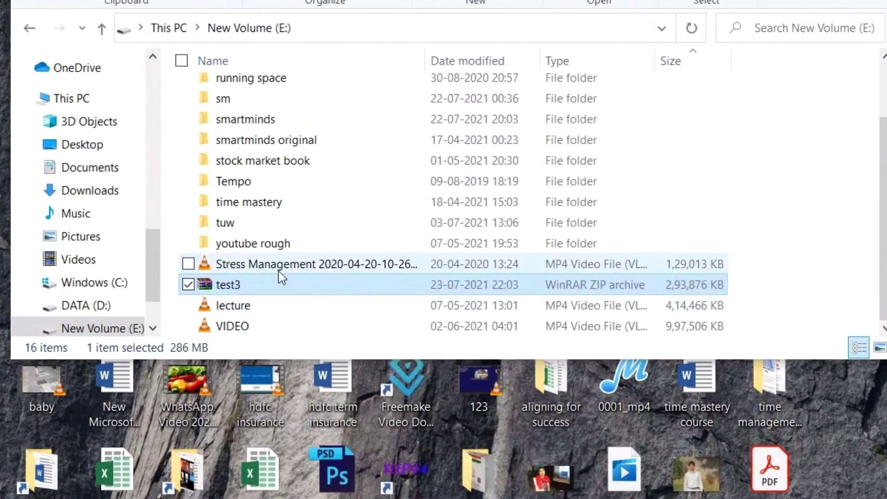
{"action": "scroll", "coordinate": [277, 275], "scroll_direction": "up", "scroll_amount": 2}
{"action": "left_click", "coordinate": [245, 91], "text": "ctrl"}
{"action": "left_click", "coordinate": [246, 131], "text": "ctrl"}
{"action": "scroll", "coordinate": [245, 185], "scroll_direction": "down", "scroll_amount": 2}
{"action": "left_click", "coordinate": [242, 263], "text": "ctrl"}
{"action": "right_click", "coordinate": [241, 263]}
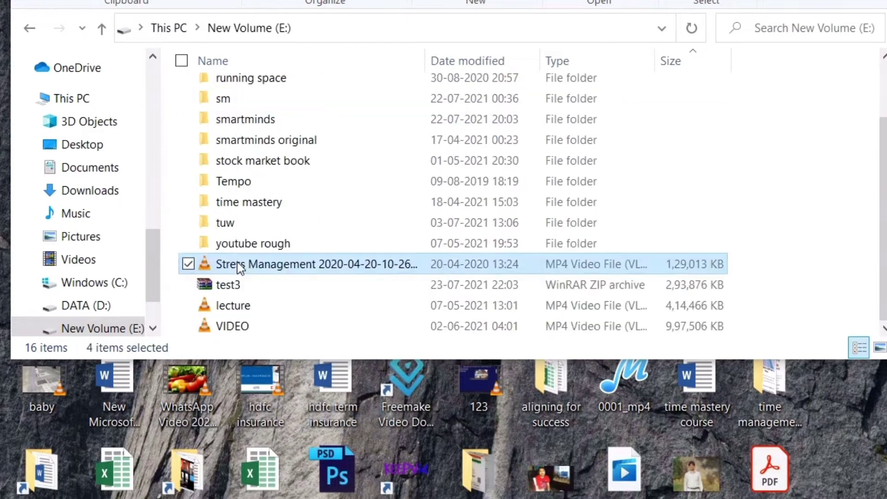
{"action": "left_click", "coordinate": [116, 245]}
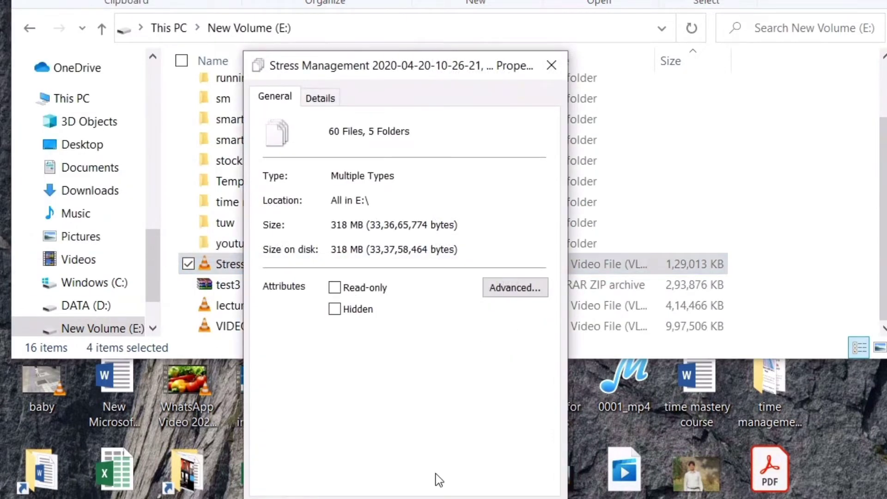
{"action": "key", "text": "Escape"}
{"action": "left_click", "coordinate": [233, 291]}
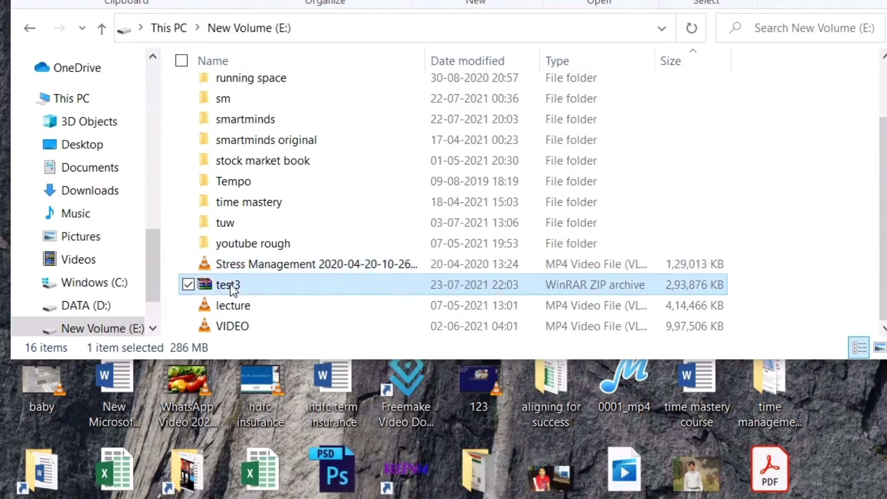
{"action": "right_click", "coordinate": [233, 292]}
{"action": "left_click", "coordinate": [43, 270]}
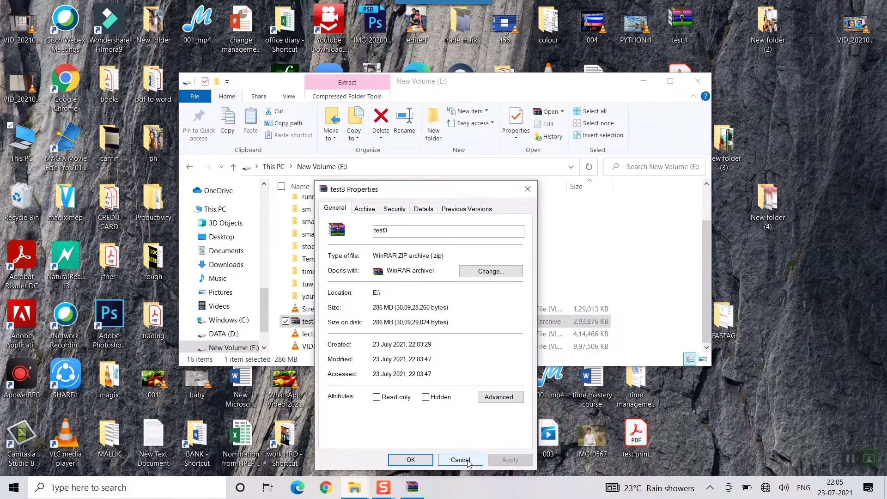
{"action": "left_click", "coordinate": [460, 460]}
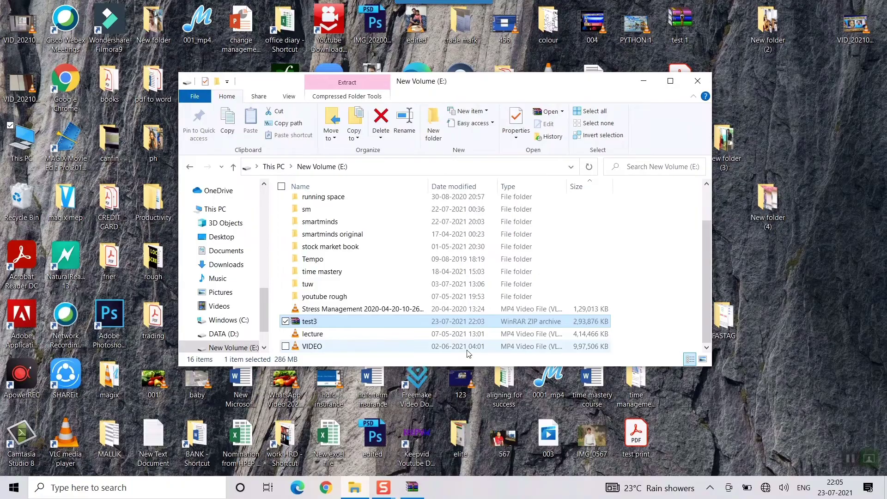